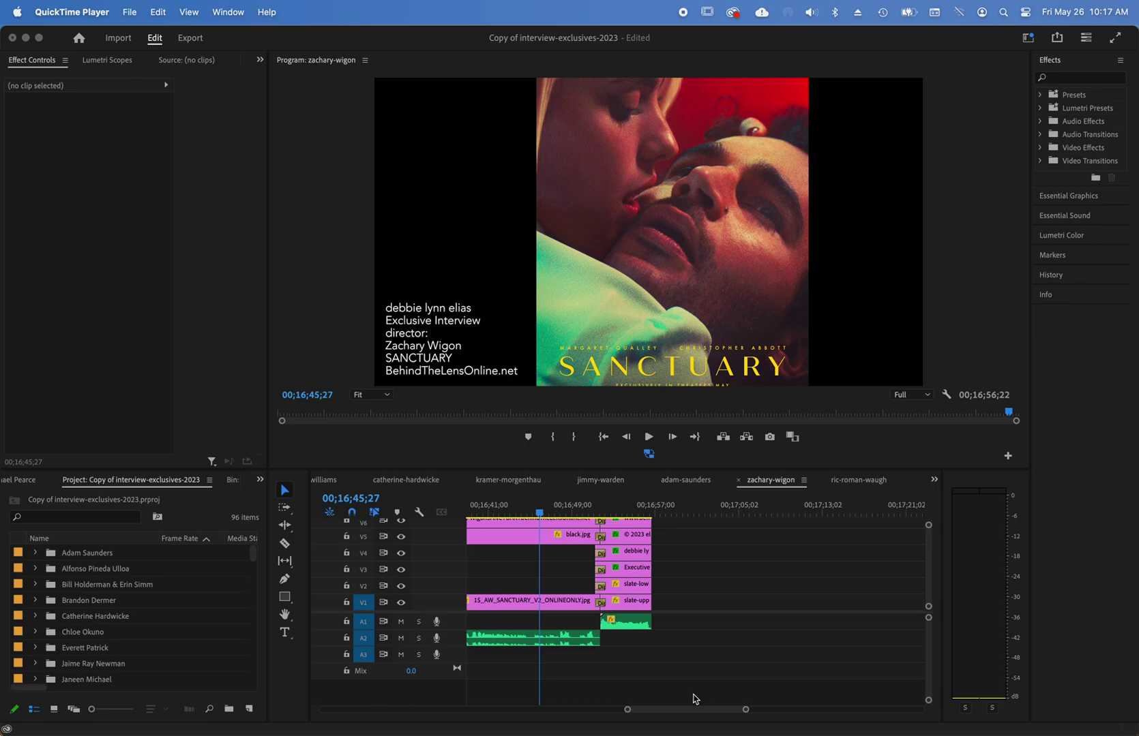
Move the zachary-wigon playhead to the sequence's final edit at 00;16;56;22.
left_click(539, 516)
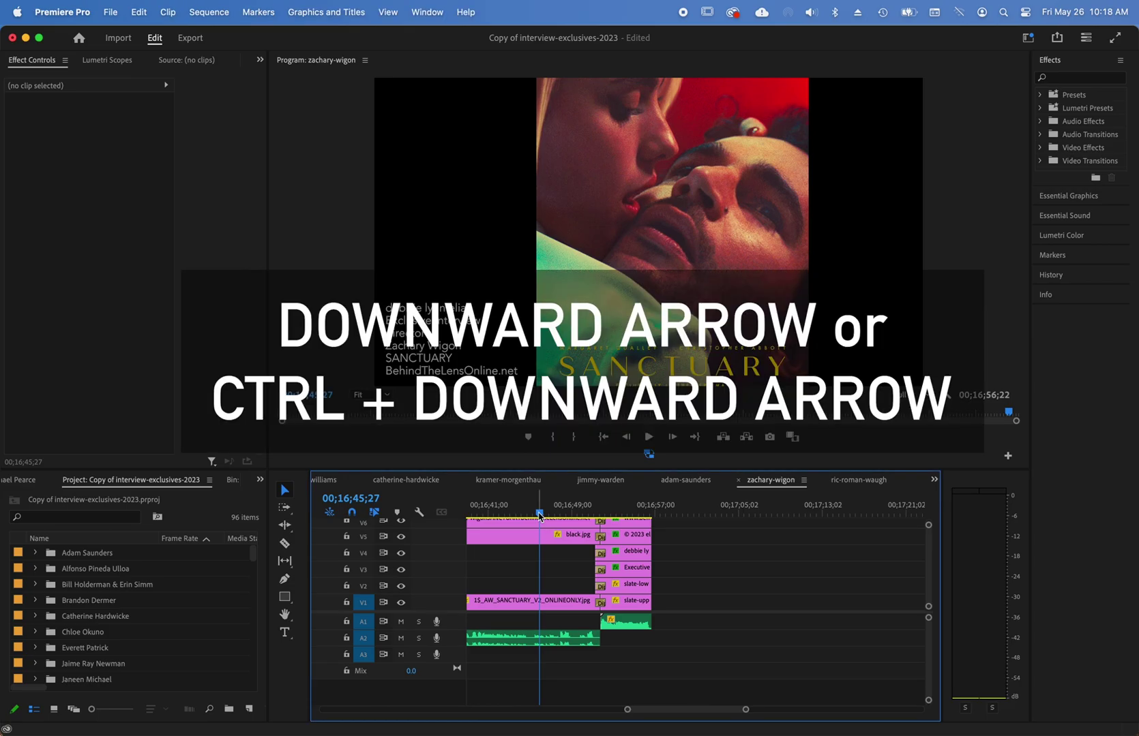
key("Down")
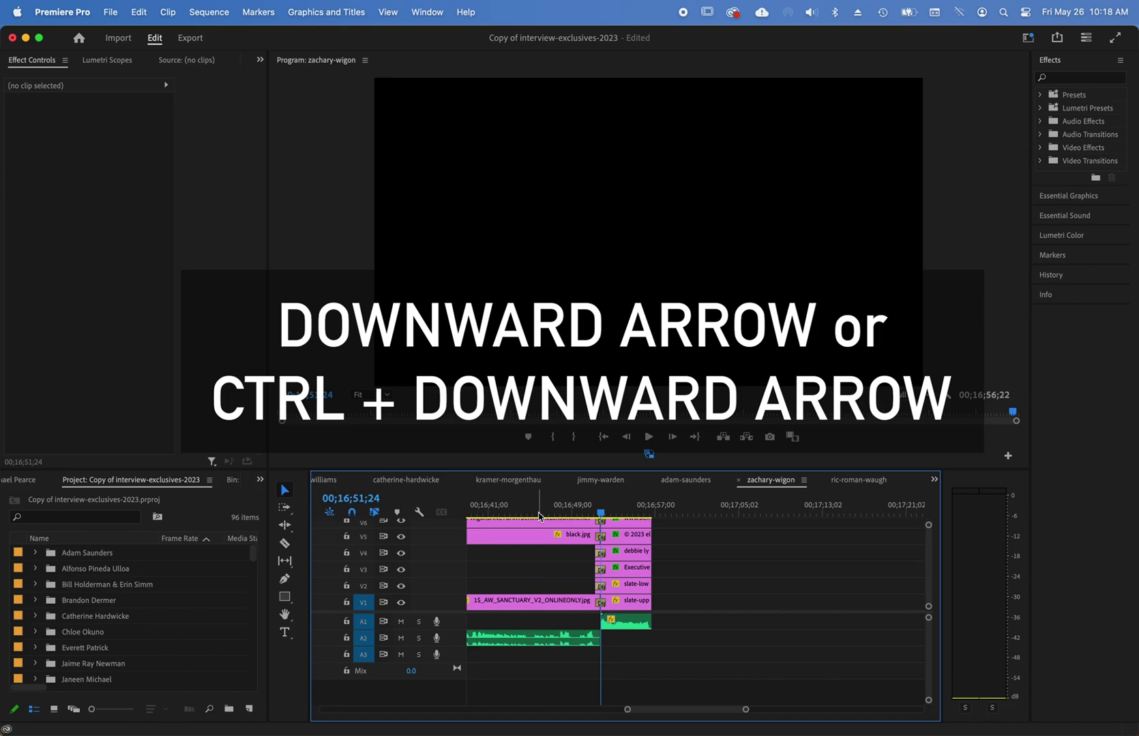
key("Down")
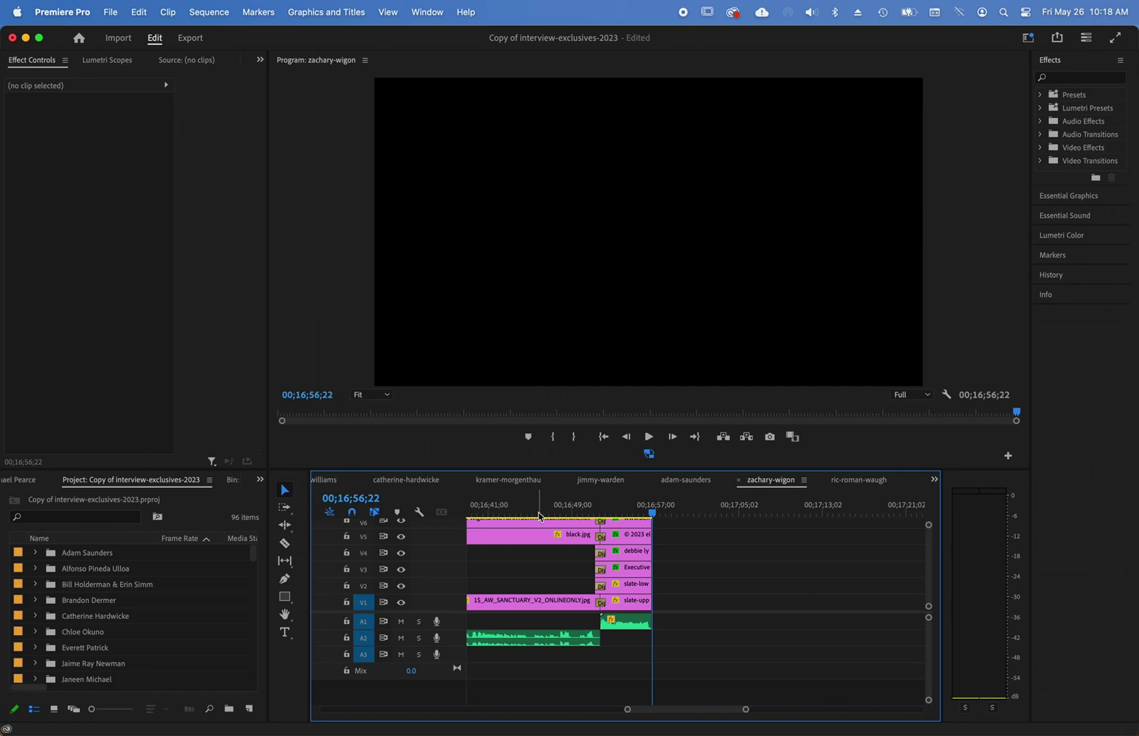
scroll(719, 573, "left", 5)
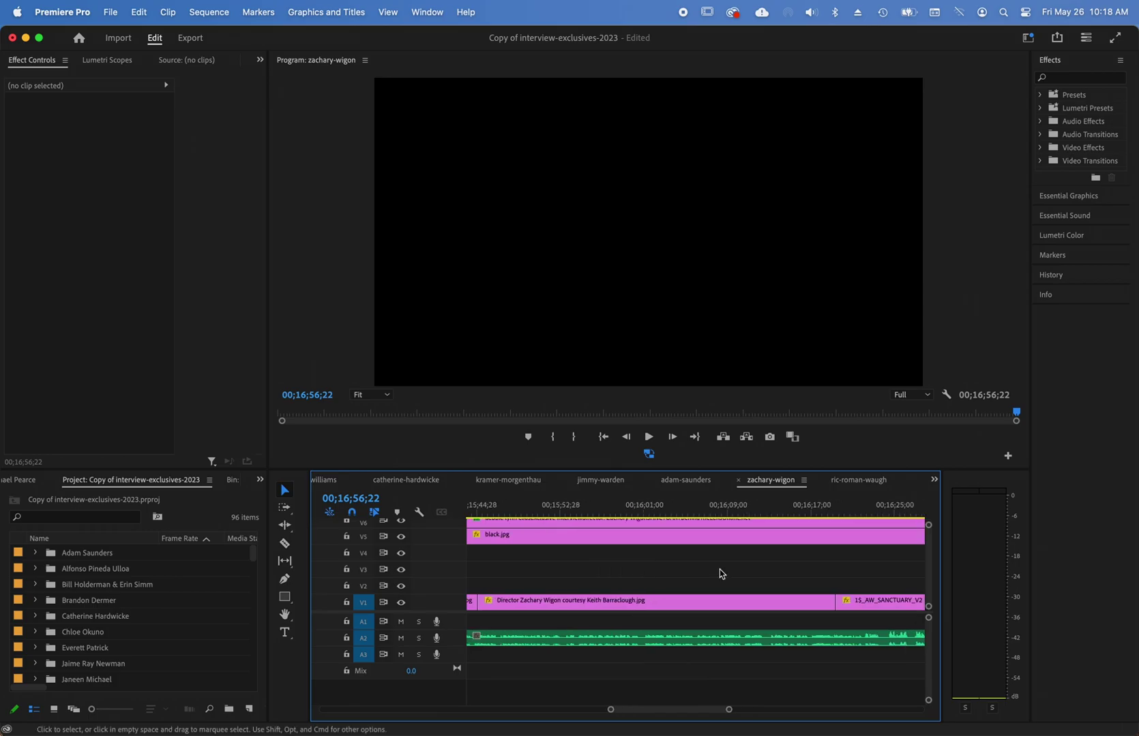
Select all clips, send the sequence to Media Encoder, and open the queued job's export settings.
key("super+a")
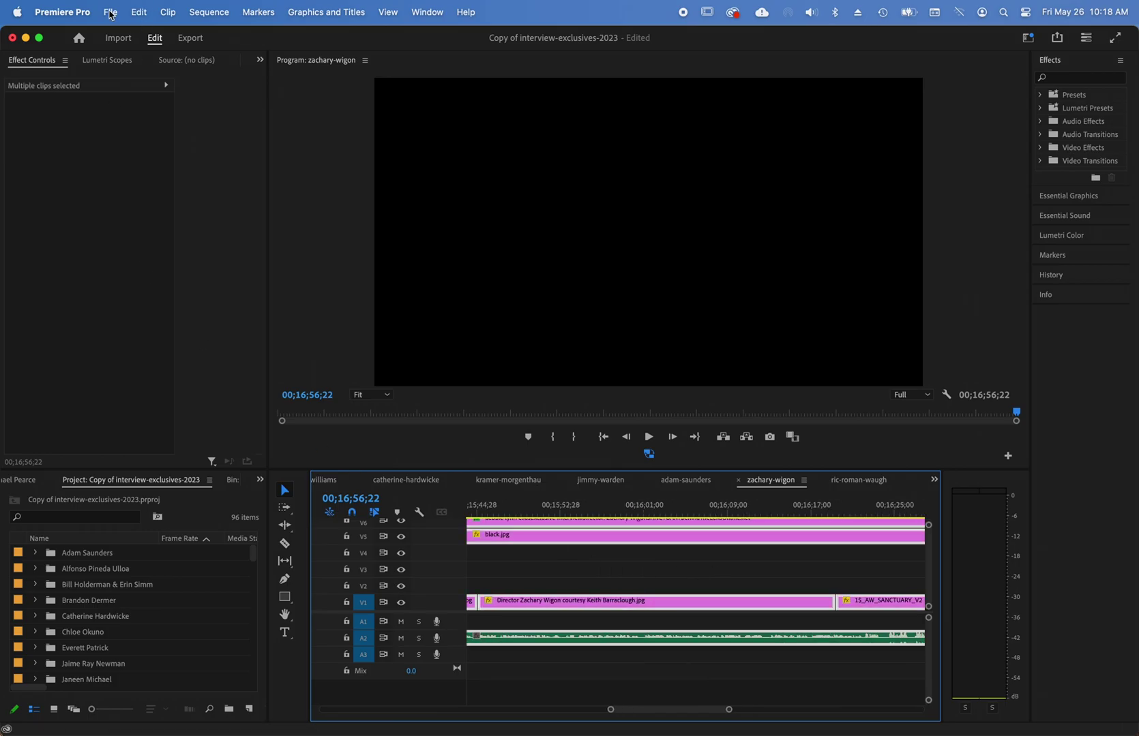
left_click(111, 15)
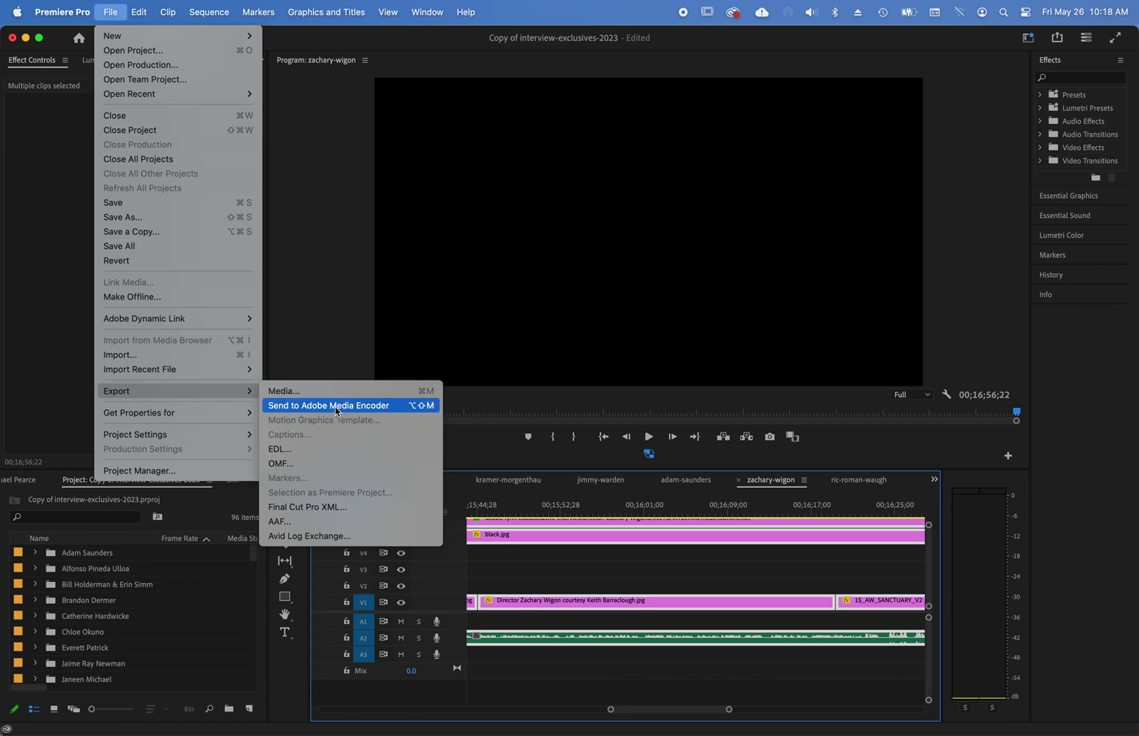
left_click(336, 407)
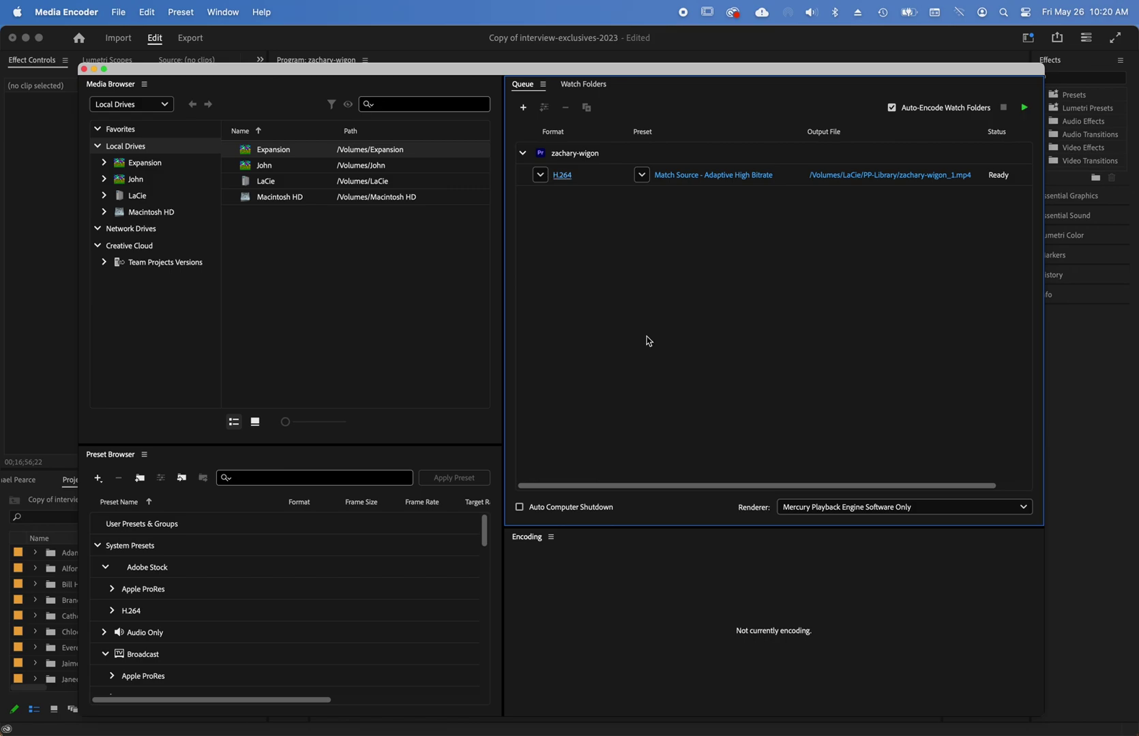
left_click(563, 176)
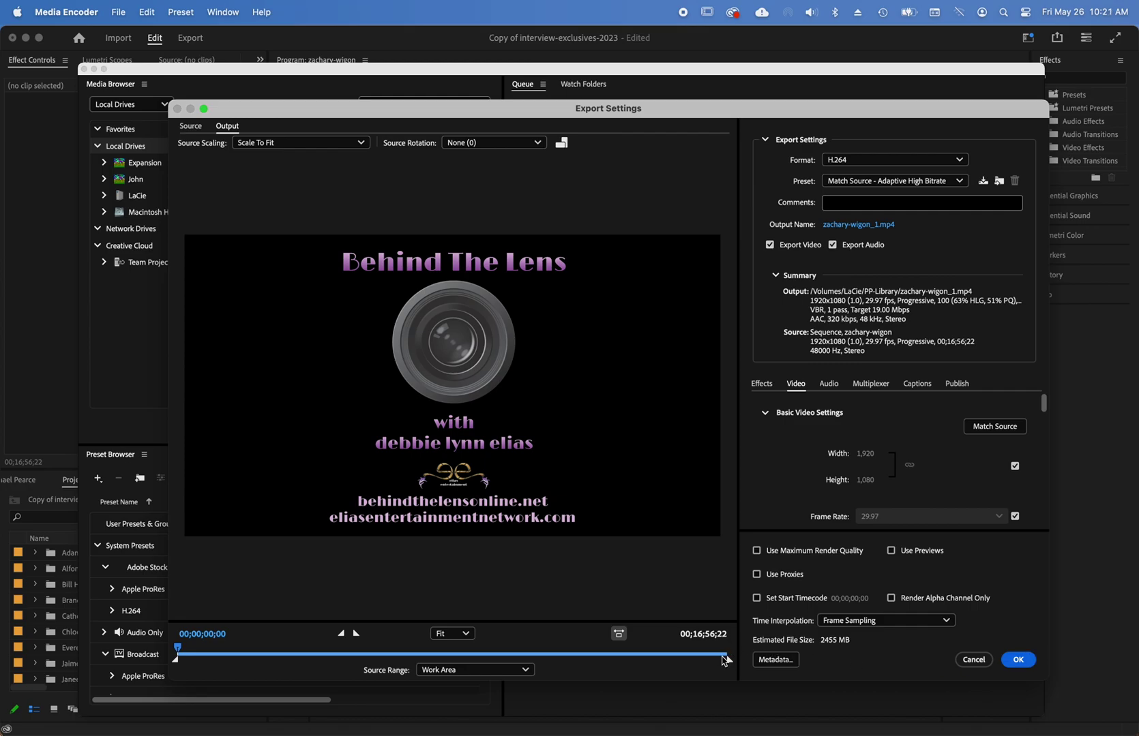
left_click_drag(721, 655, 713, 655)
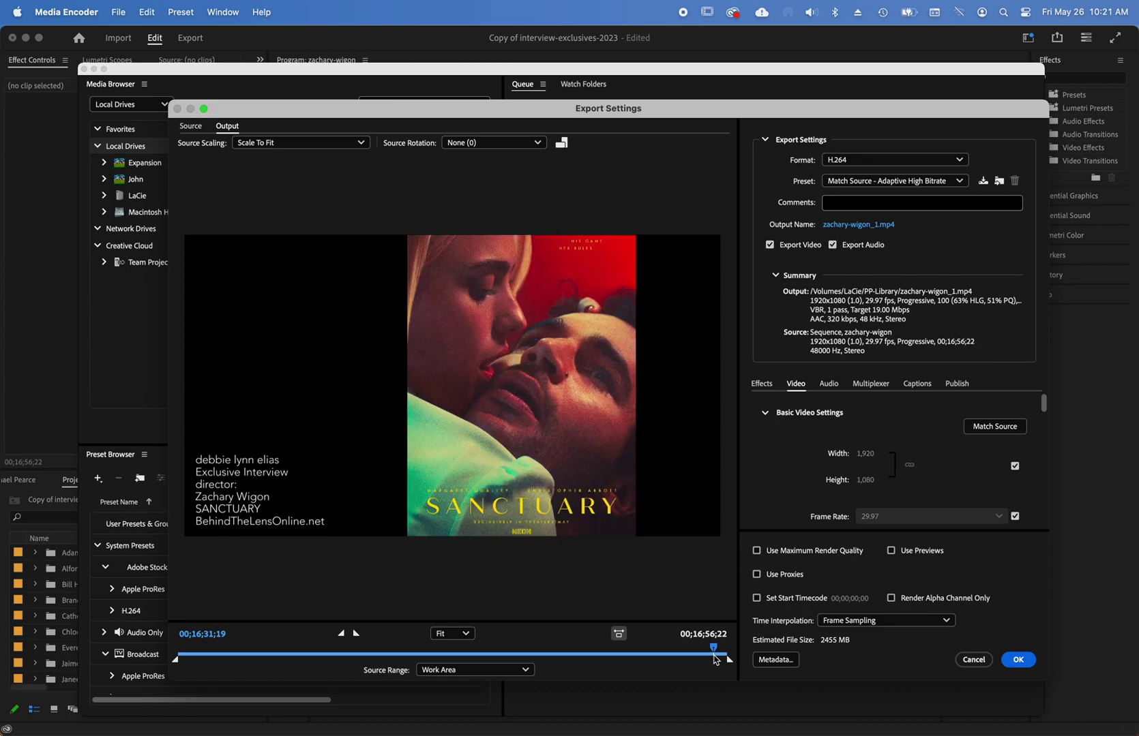
left_click(976, 661)
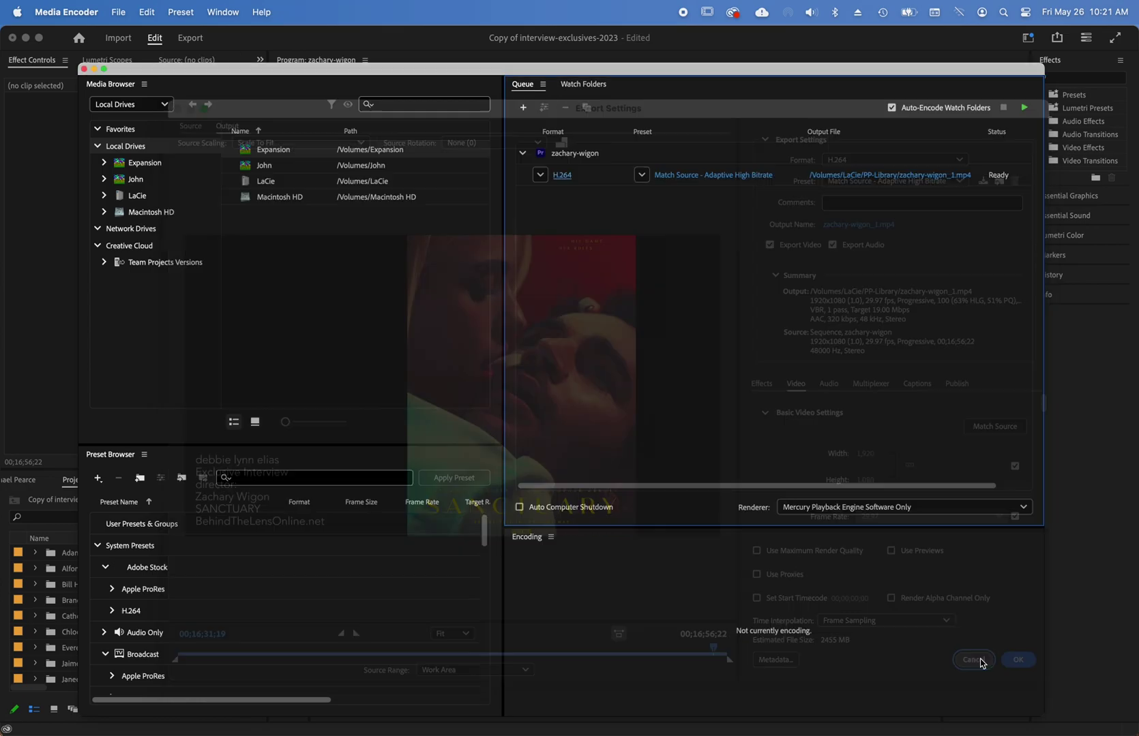
left_click(85, 70)
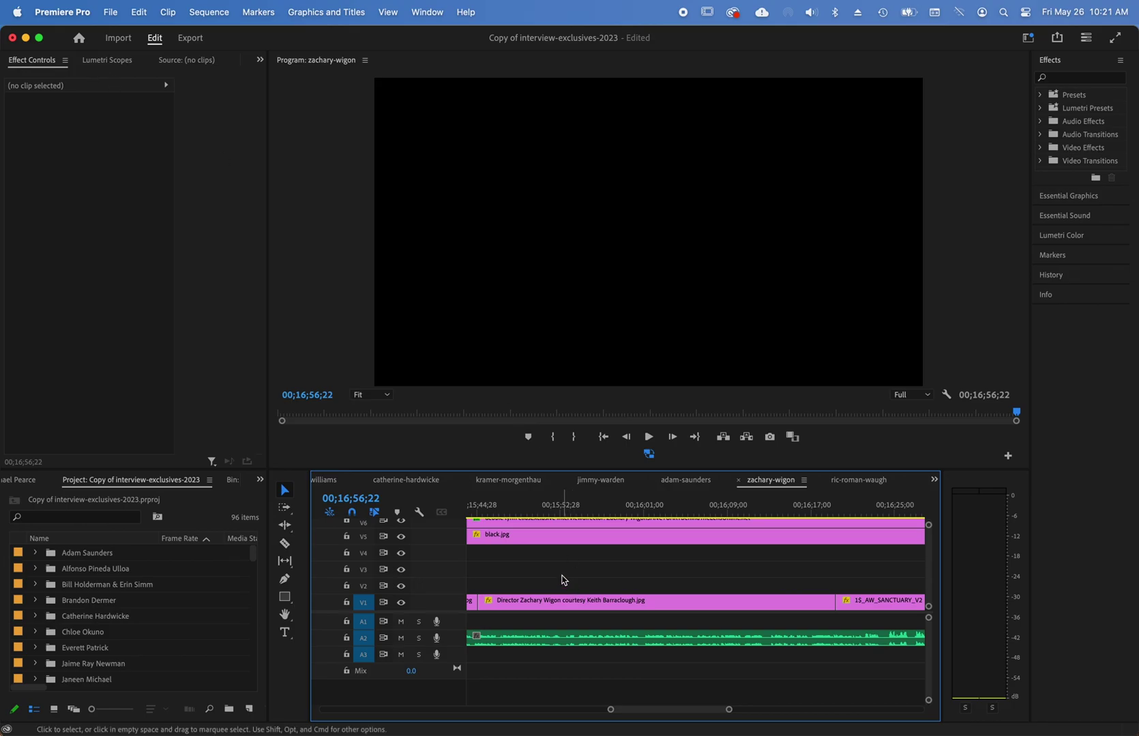
Select all clips and open the direct Export page for zachary-wigon_2.mp4 as H.264.
key("super+a")
left_click(110, 12)
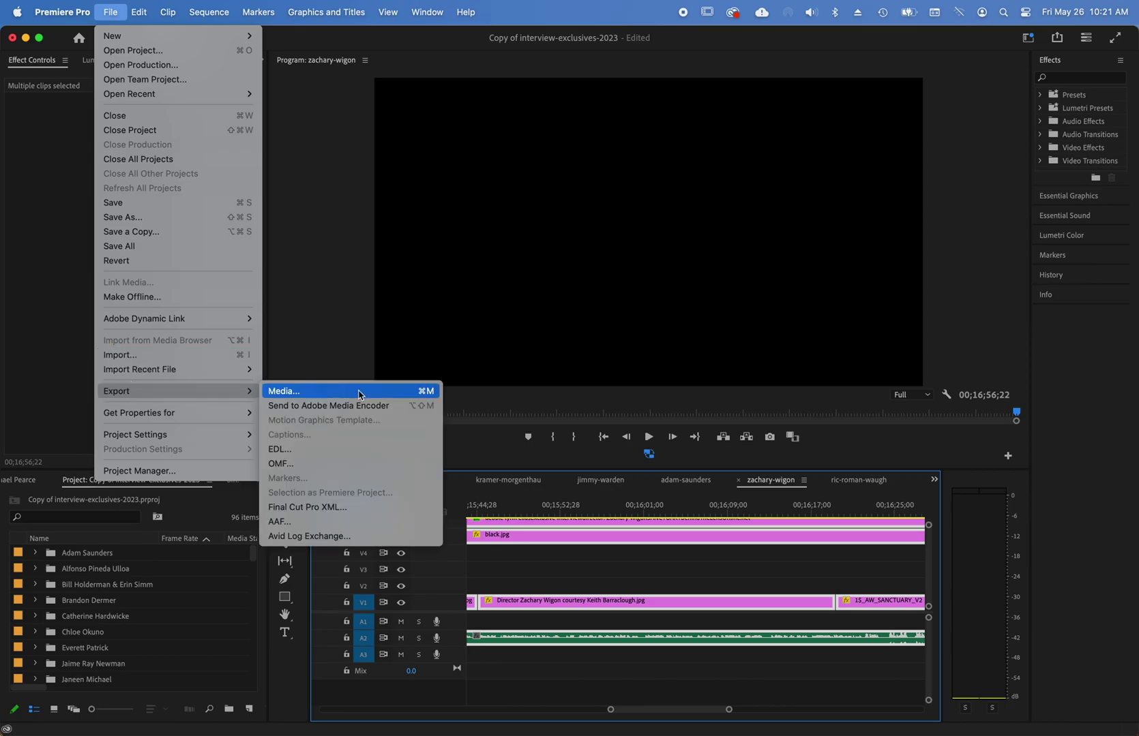
mouse_move(175, 391)
left_click(311, 394)
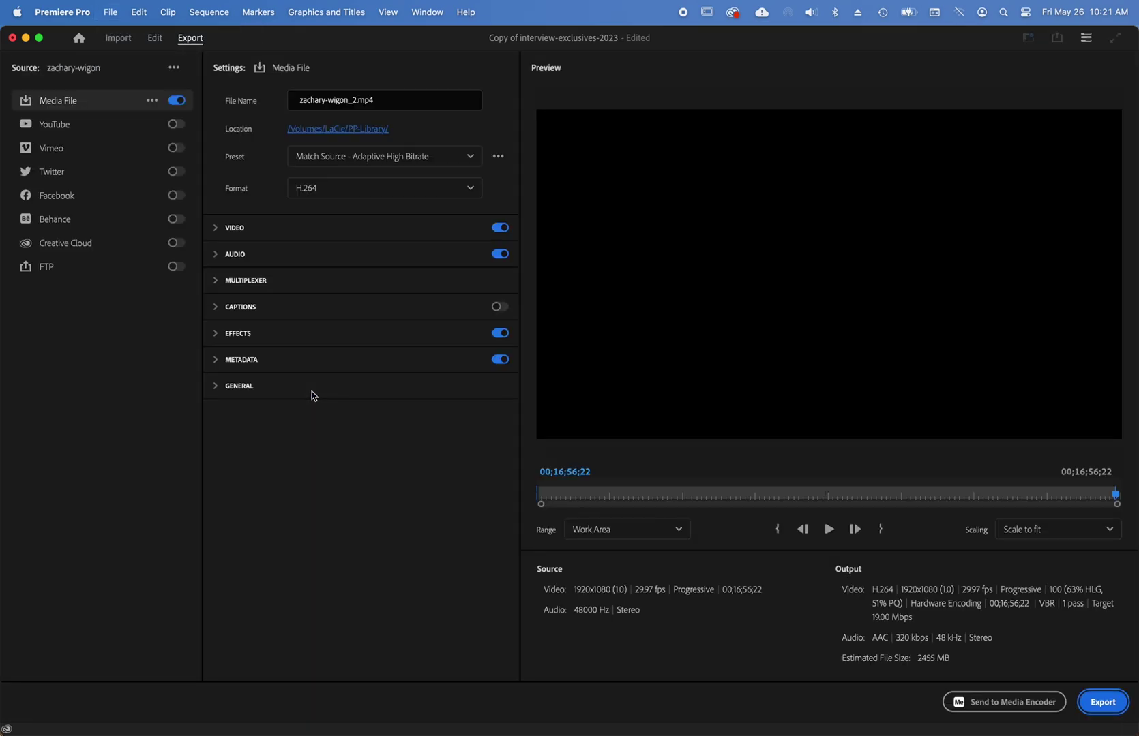